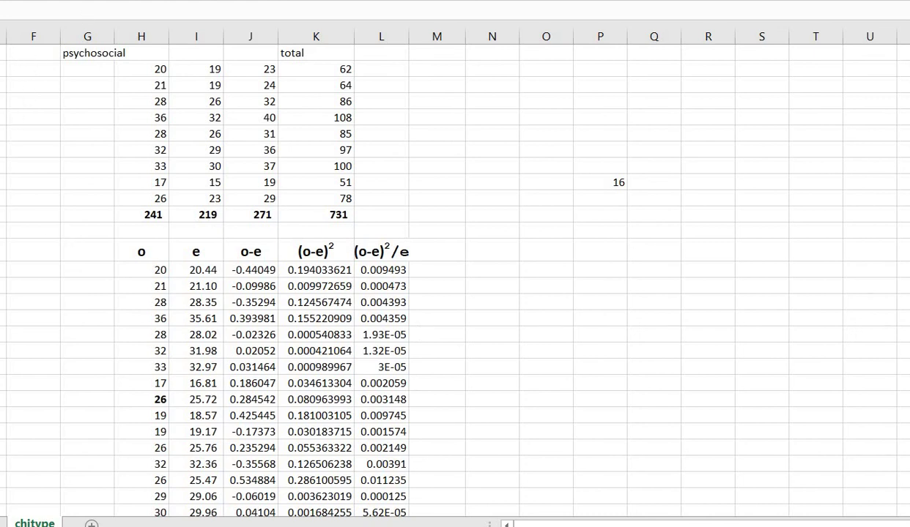
# Switch to the preceding worksheet and clear the contents of column P.
pyautogui.hotkey('ctrl', 'pageup')
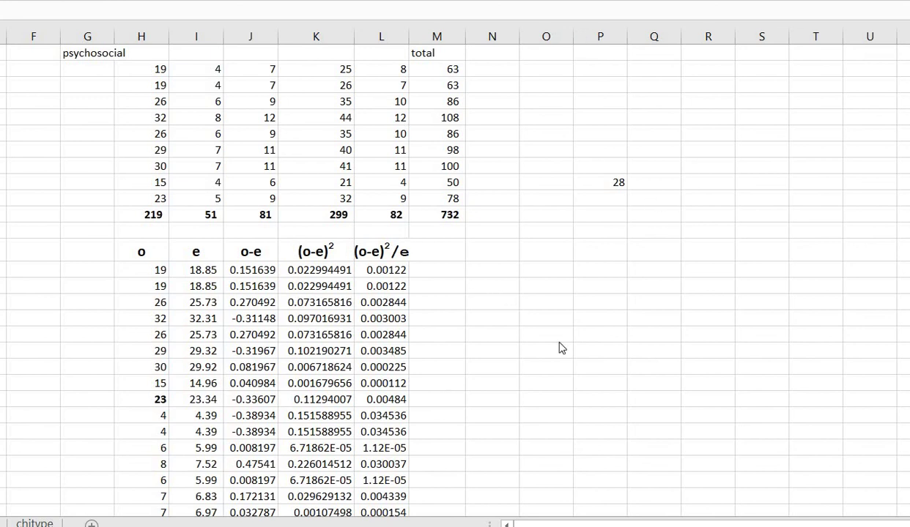
pyautogui.click(601, 35)
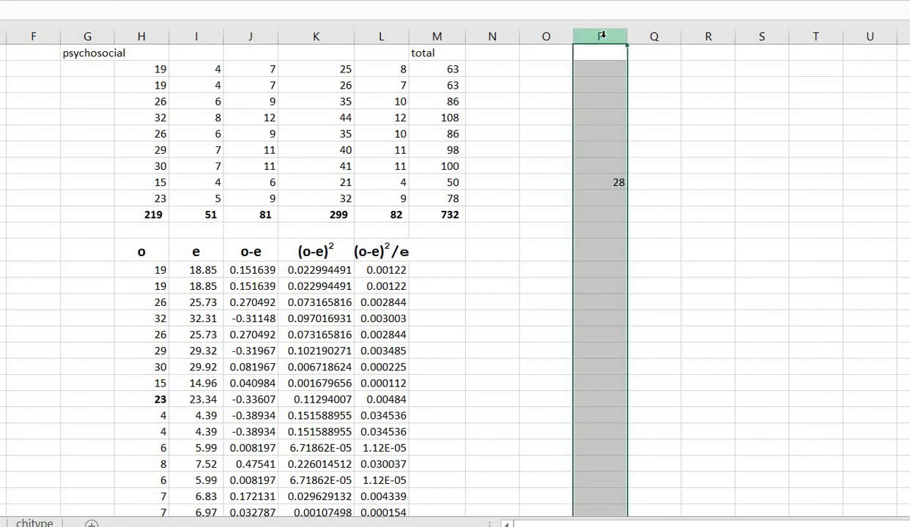
pyautogui.press('Delete')
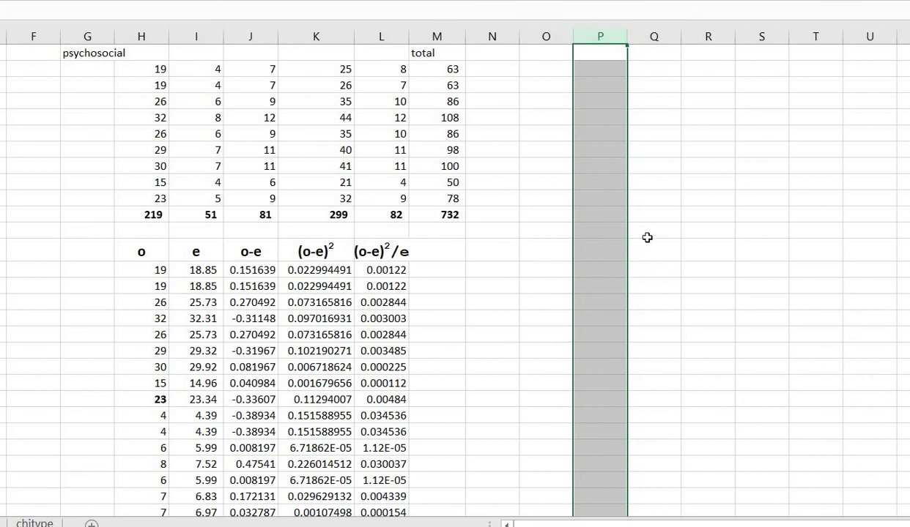
pyautogui.click(641, 231)
pyautogui.click(143, 53)
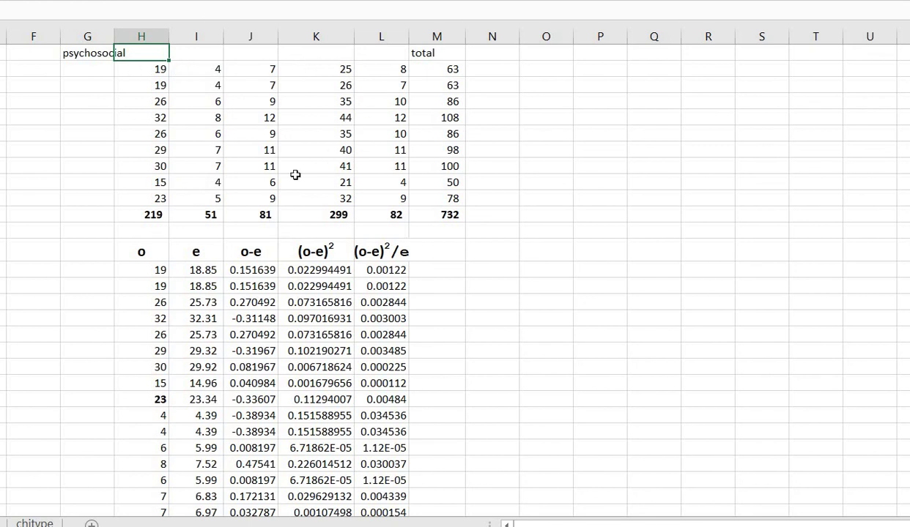
pyautogui.click(155, 69)
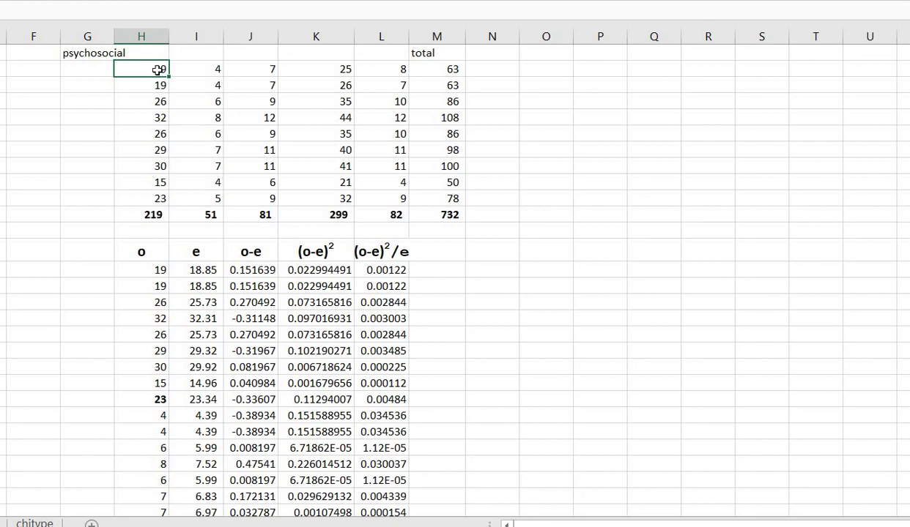
pyautogui.press('BackSpace')
pyautogui.hotkey('ctrl', 'z')
# Examine the headings o, e, o-e, (o-e)² and (o-e)²/e and the first observed value of the psychosocial table.
pyautogui.click(141, 251)
pyautogui.click(194, 251)
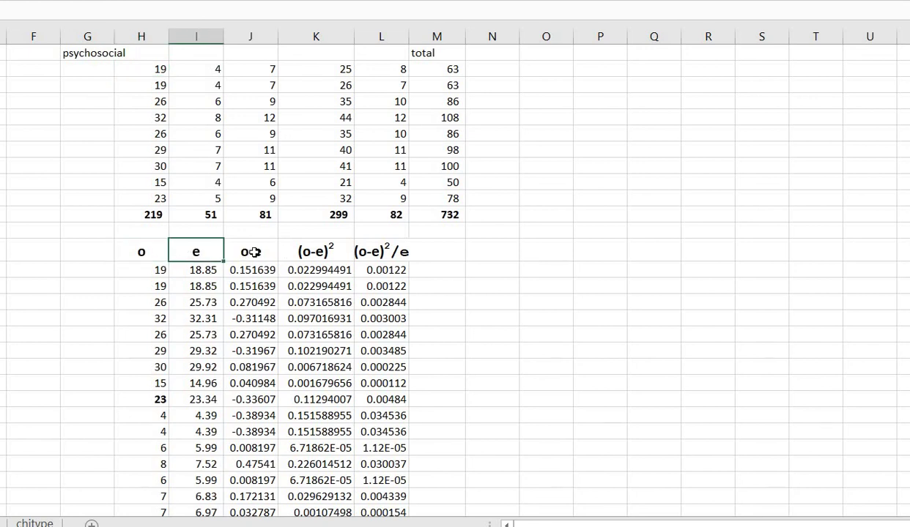
pyautogui.click(260, 251)
pyautogui.click(315, 251)
pyautogui.click(396, 251)
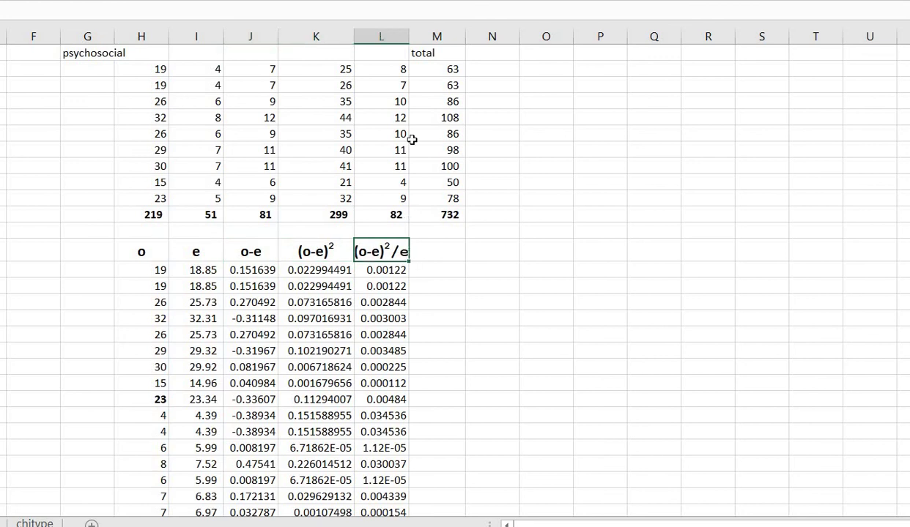
pyautogui.click(141, 245)
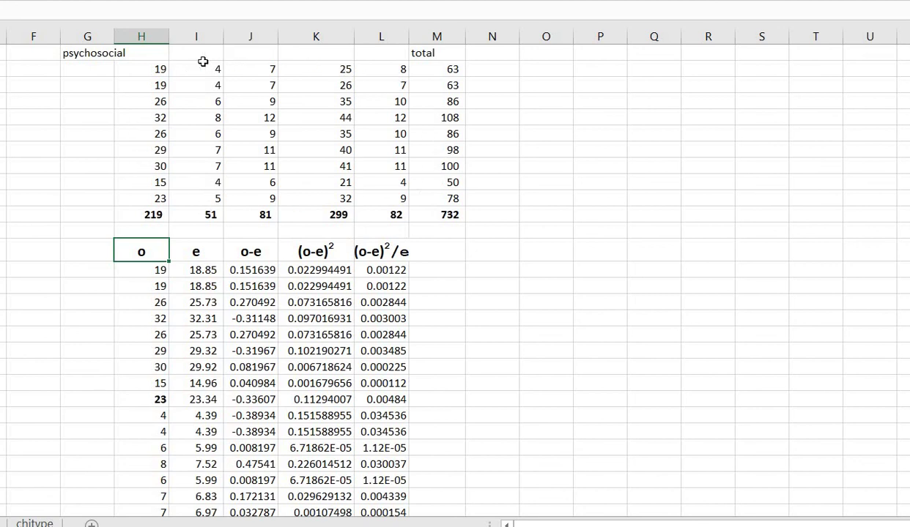
pyautogui.click(147, 68)
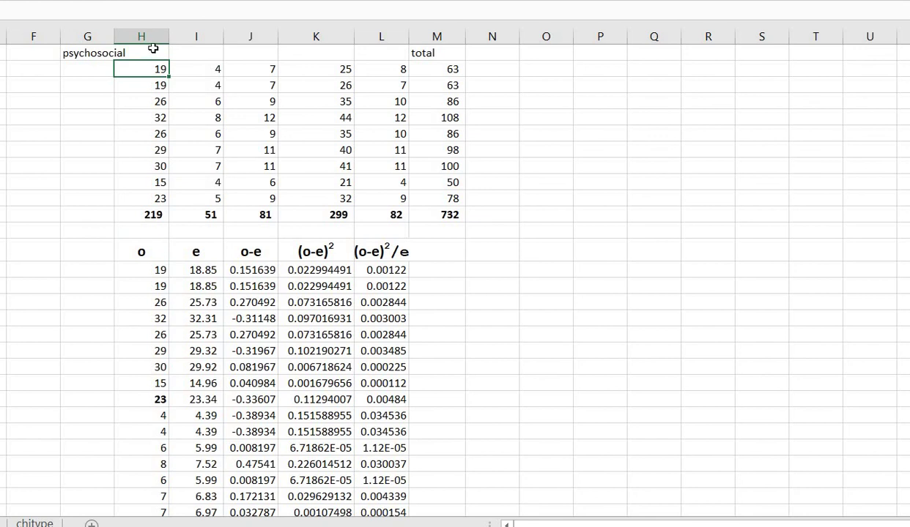
pyautogui.click(151, 47)
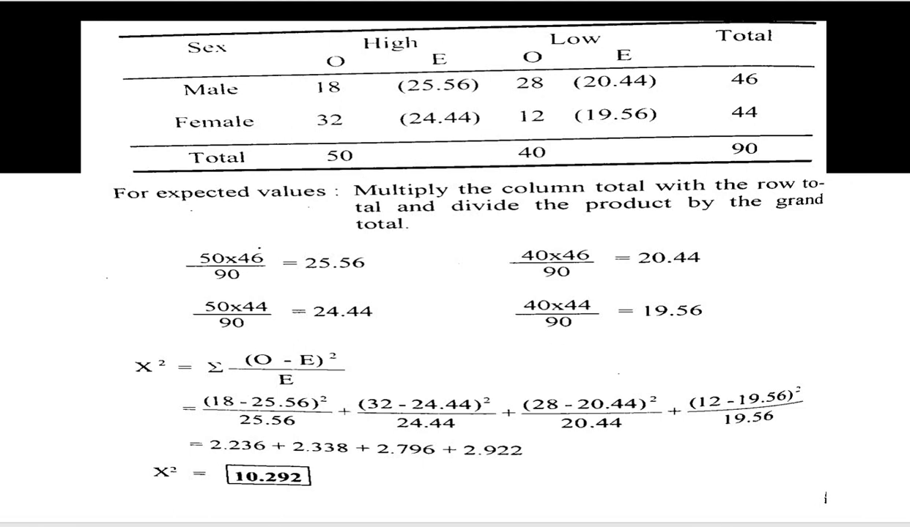
# Return to the CHI SQUARE workbook and inspect the first-row cells of the e and o-e columns.
pyautogui.moveTo(194, 526)
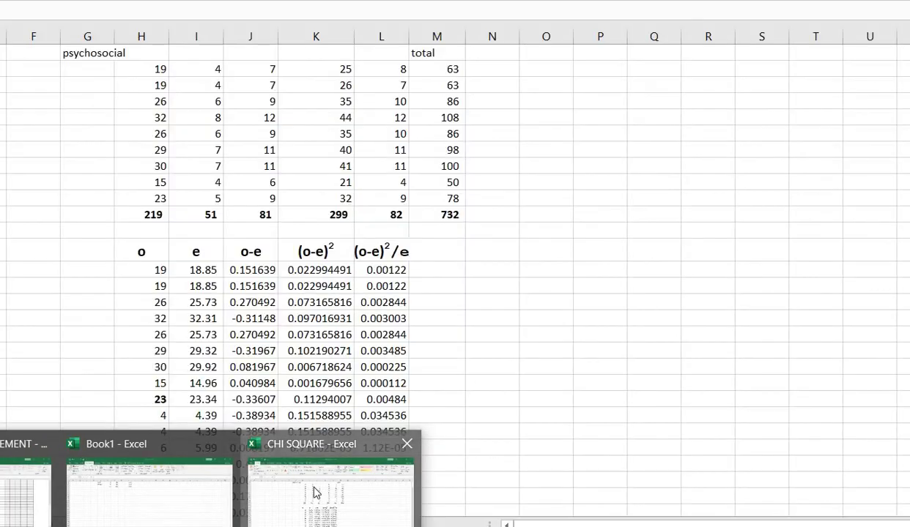
pyautogui.click(322, 479)
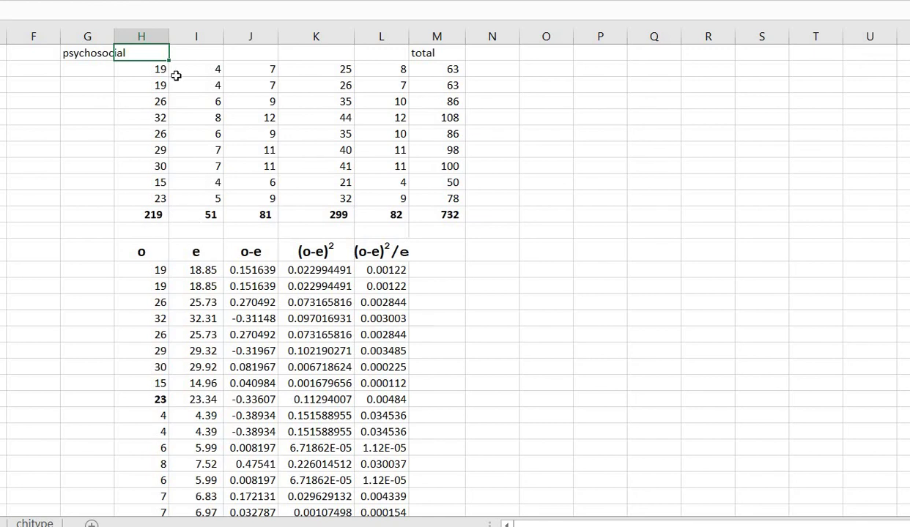
pyautogui.click(204, 270)
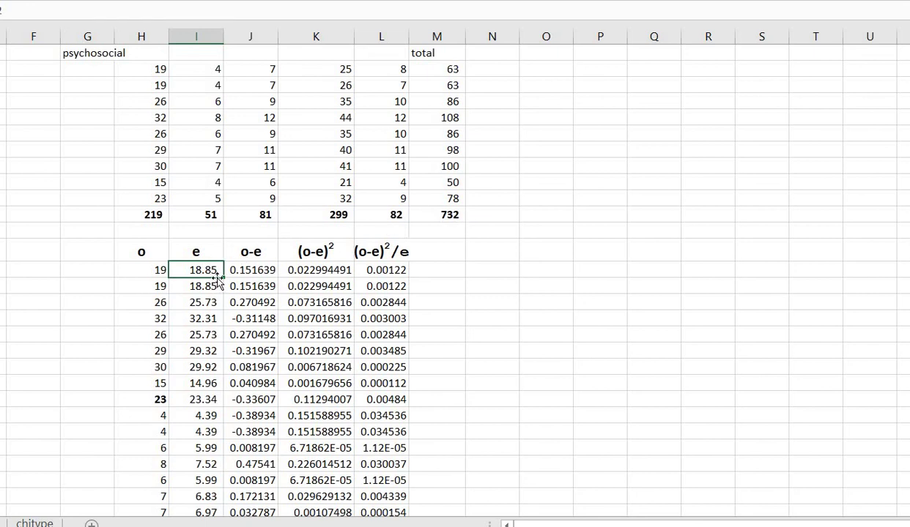
pyautogui.click(262, 271)
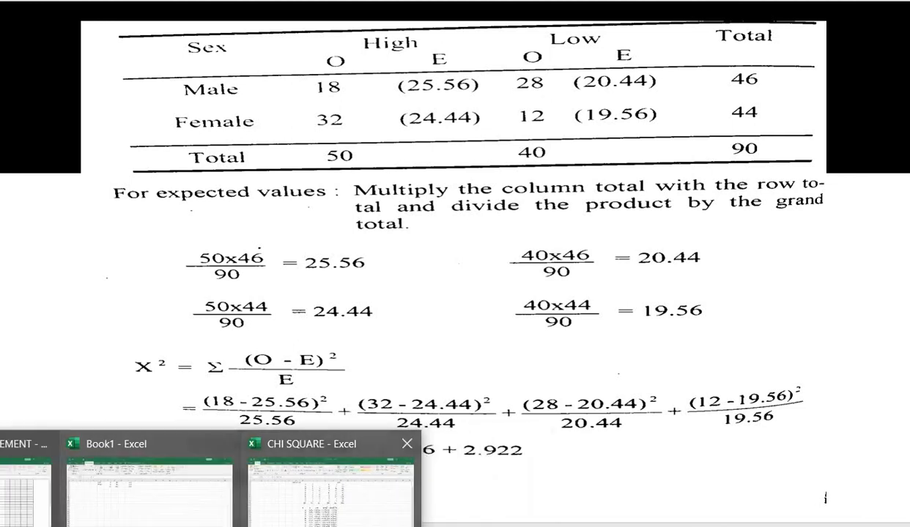
# Bring back the CHI SQUARE workbook and inspect the formula in the first cell of the (o-e)² column.
pyautogui.click(306, 473)
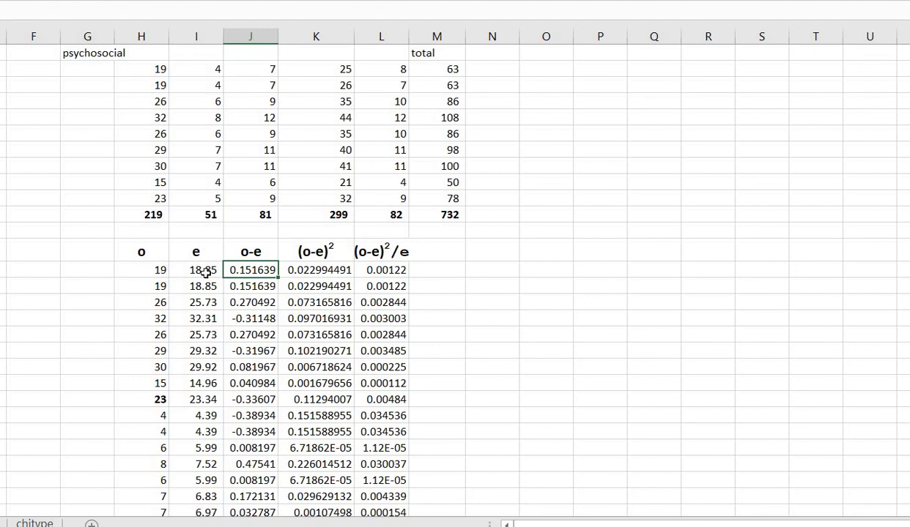
pyautogui.click(320, 271)
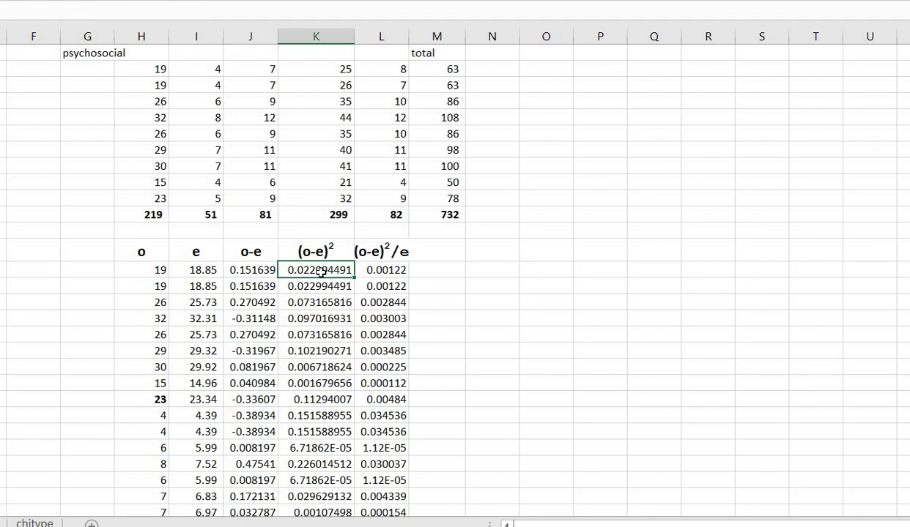
pyautogui.doubleClick(313, 270)
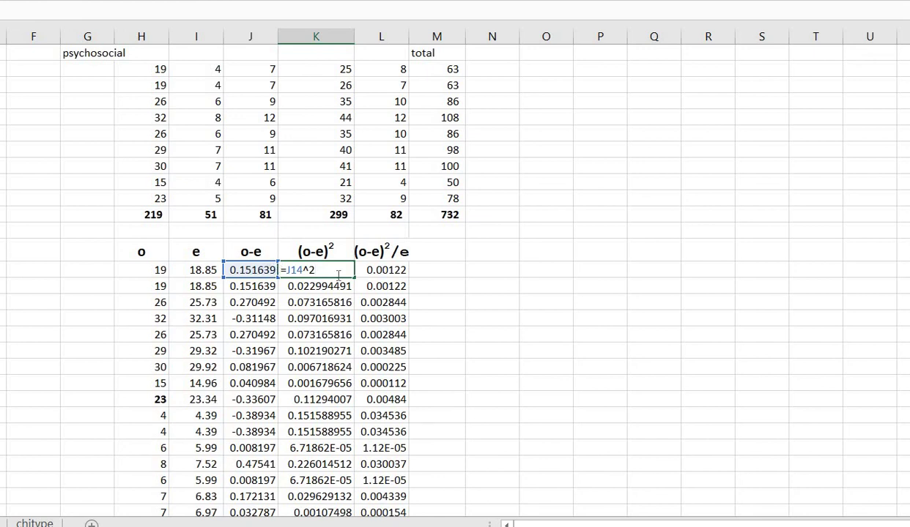
pyautogui.click(249, 270)
pyautogui.click(320, 272)
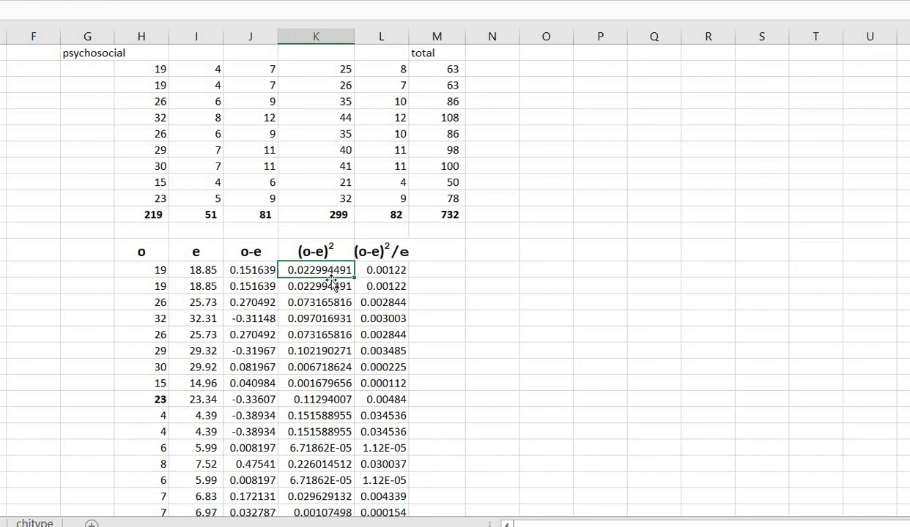
# Look through the (o-e)²/e column and inspect the formula in its first cell.
pyautogui.click(396, 251)
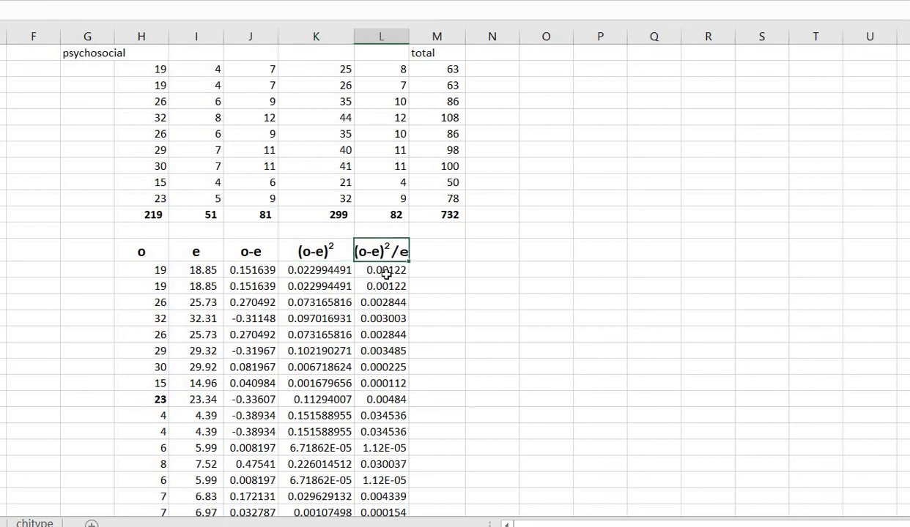
pyautogui.click(386, 273)
pyautogui.hotkey('ctrl', 'Down')
pyautogui.scroll(5, 389, 345)
pyautogui.scroll(8, 388, 359)
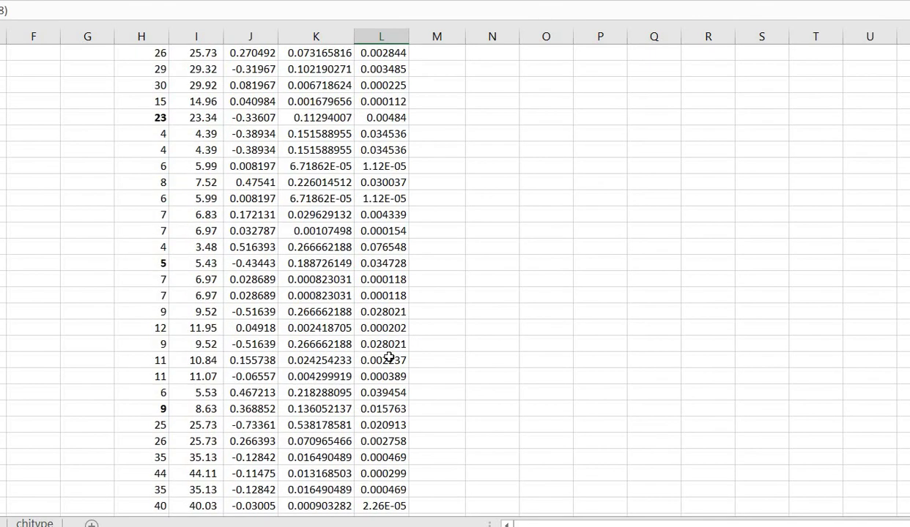
pyautogui.click(385, 272)
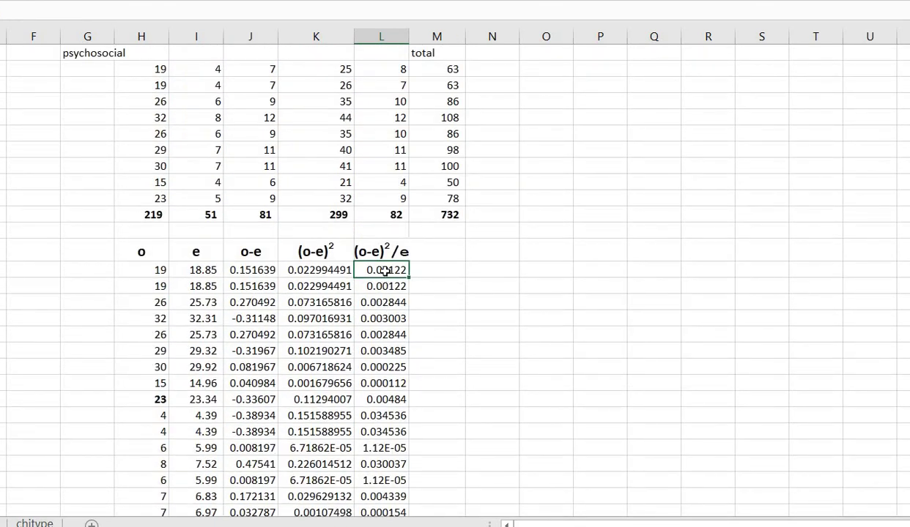
pyautogui.doubleClick(385, 272)
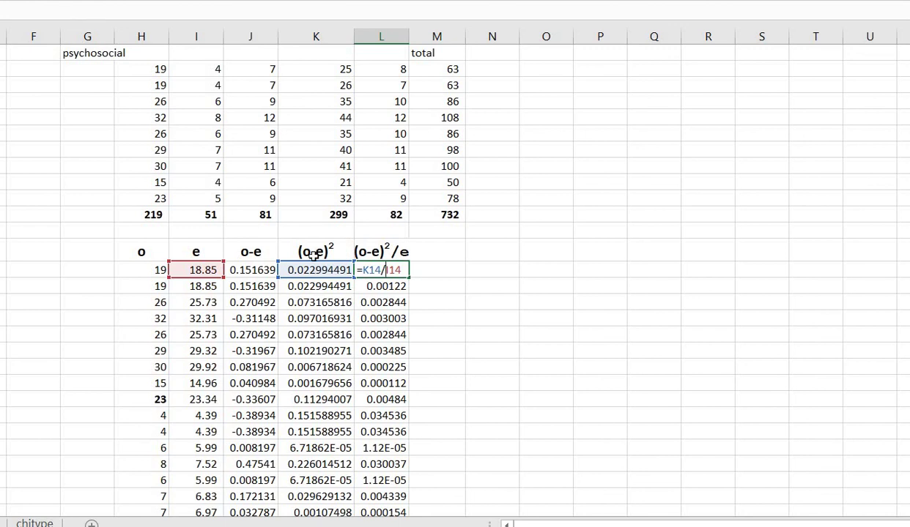
pyautogui.click(609, 275)
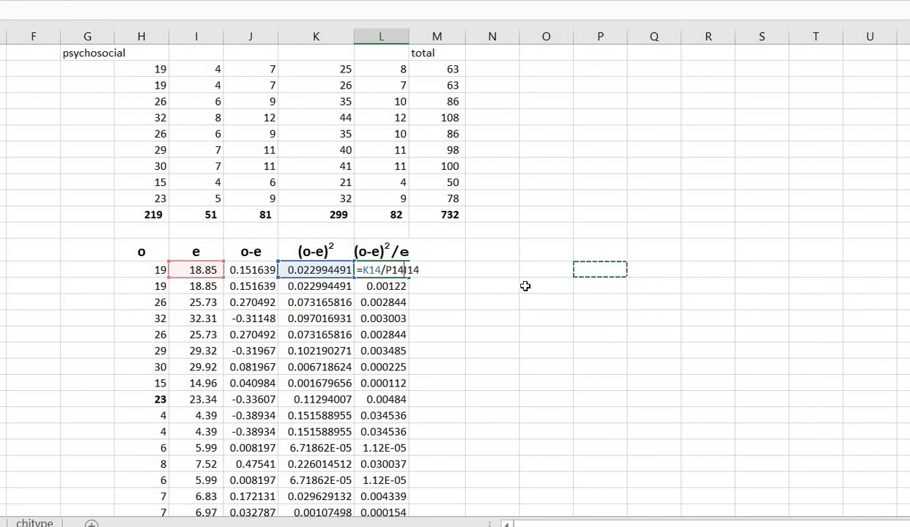